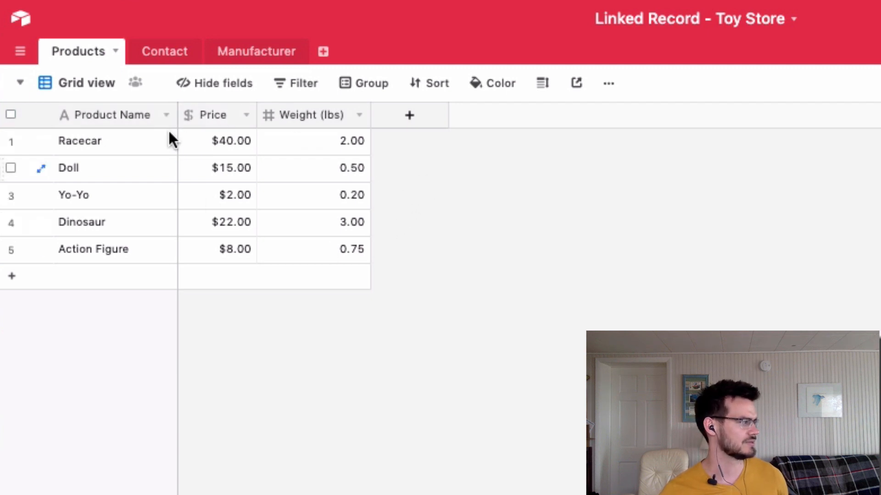
# Review the fields and records in the Contact and Manufacturer tables, and return to the Products table.
pyautogui.click(147, 52)
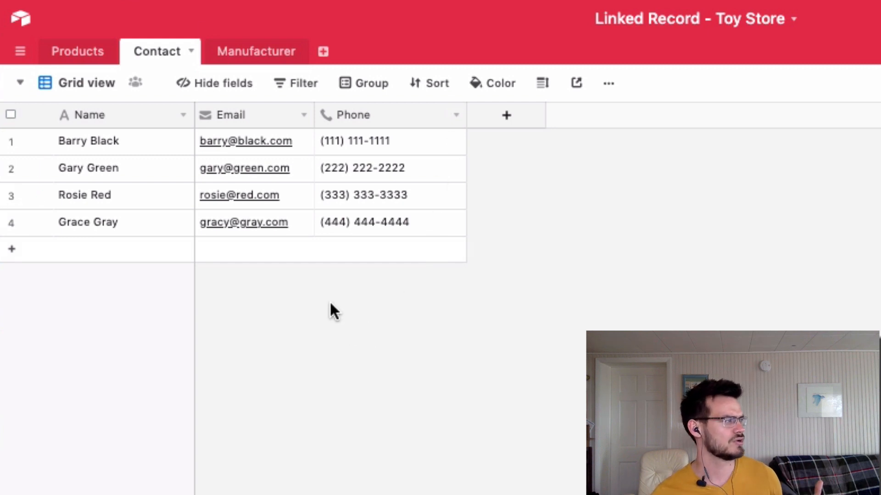
pyautogui.click(226, 58)
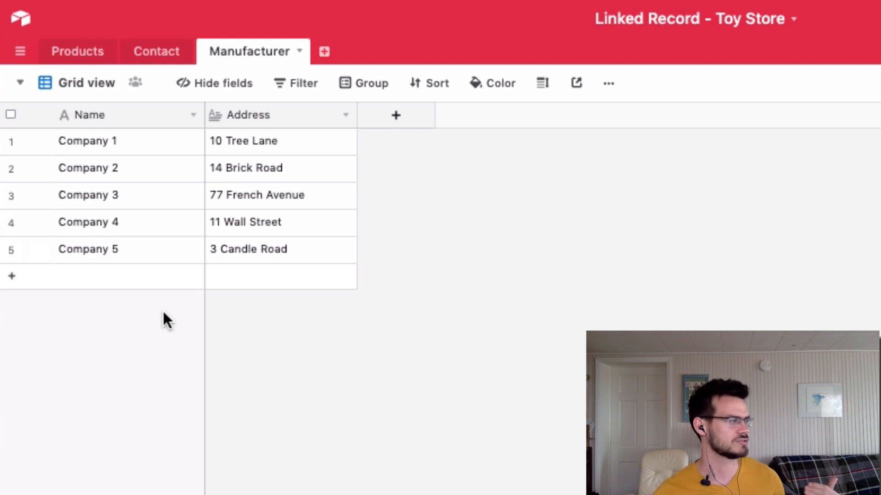
pyautogui.click(65, 52)
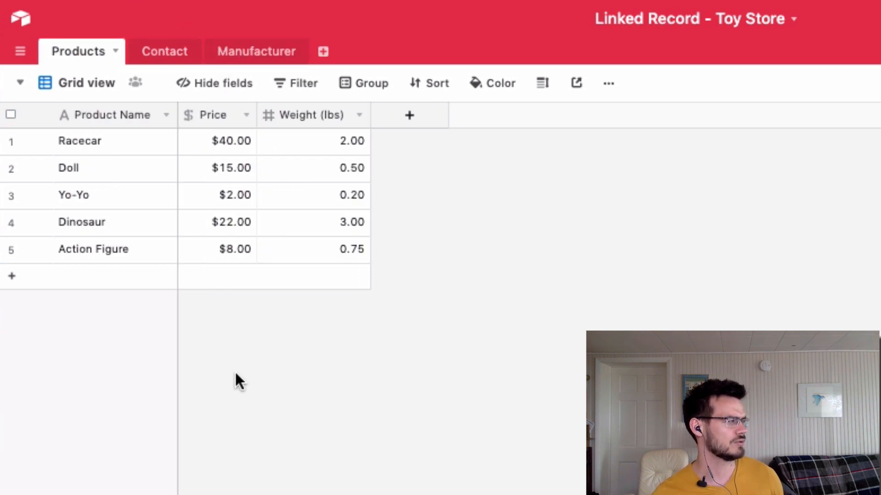
# Add a field named Manufacturer to the Contact table that links to the Manufacturer table, with linking to multiple records turned off.
pyautogui.click(164, 55)
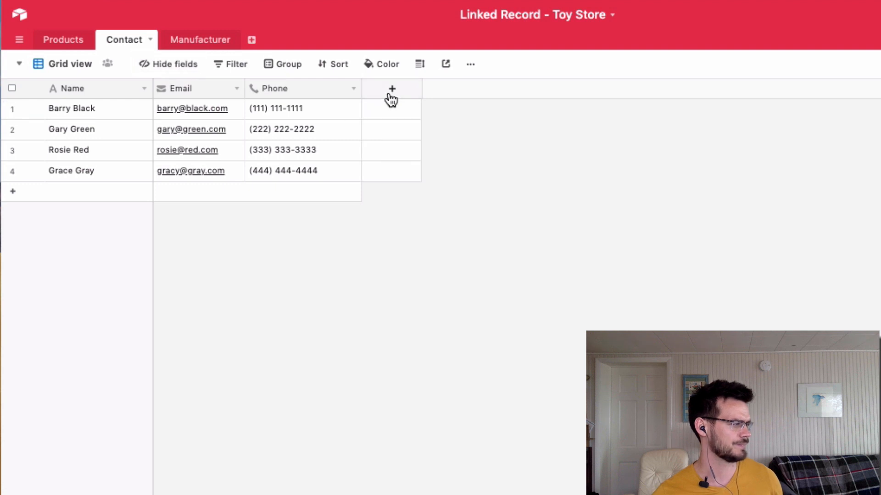
pyautogui.click(390, 97)
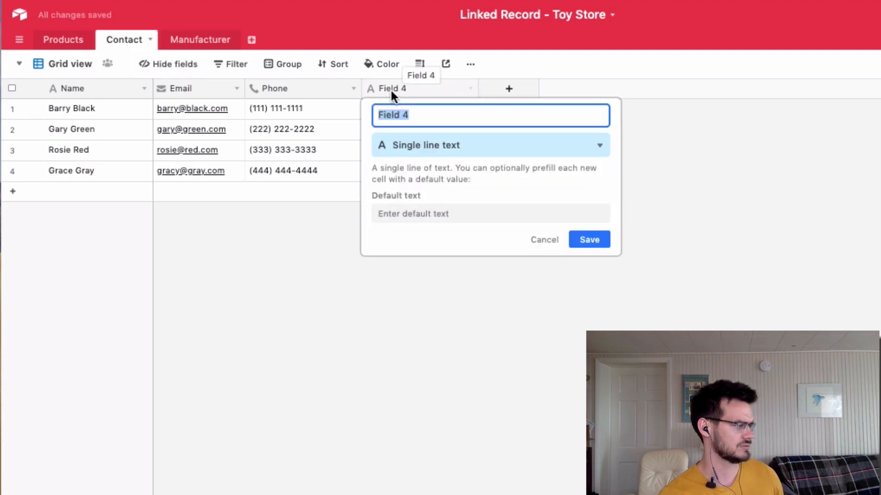
pyautogui.write('Manufa')
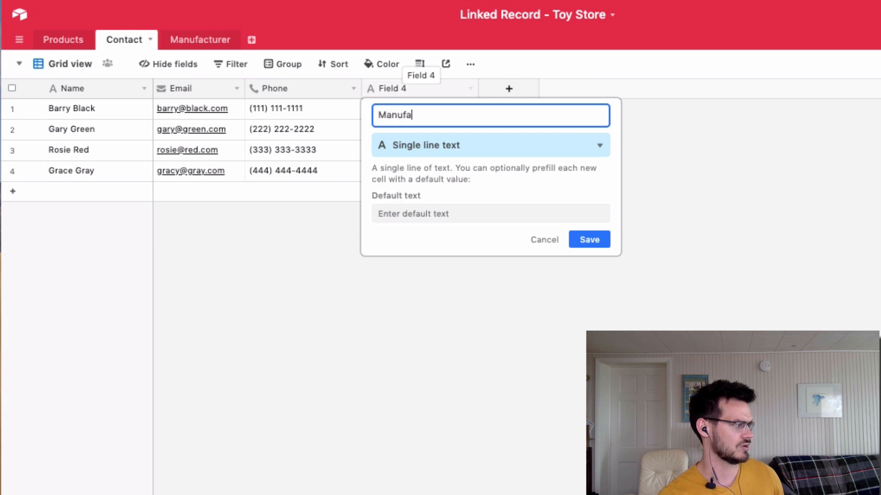
pyautogui.write('cturer')
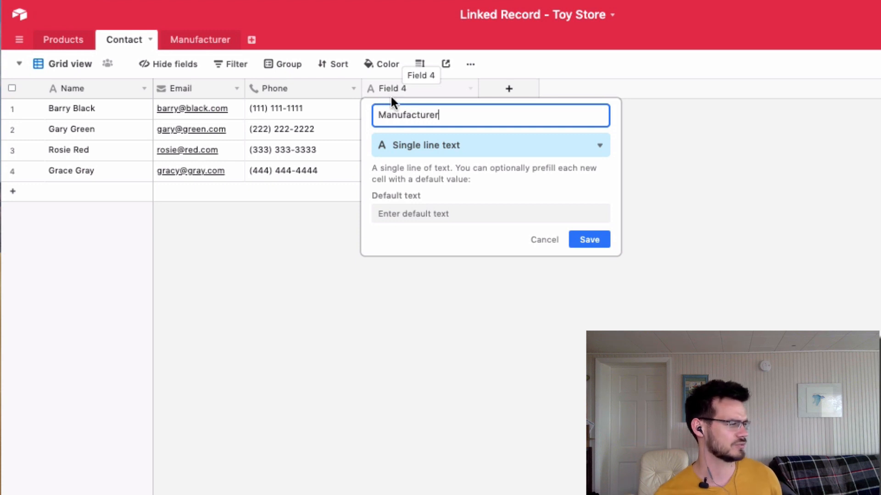
pyautogui.click(403, 146)
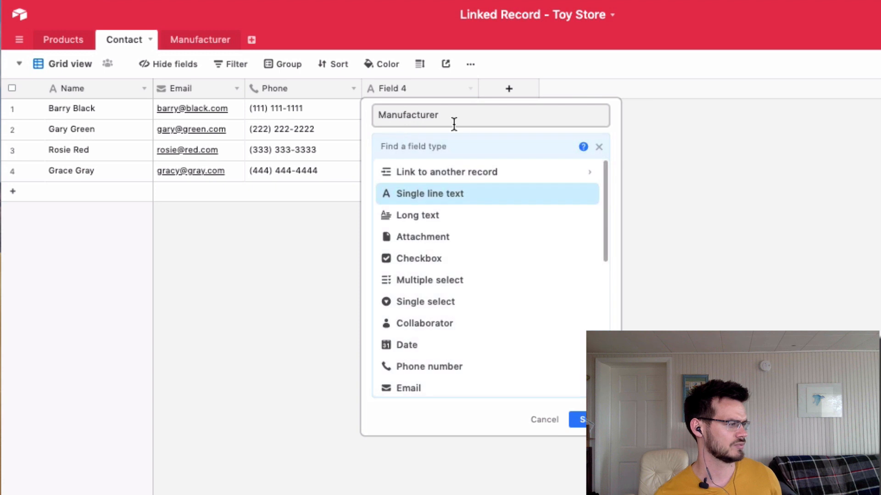
pyautogui.click(474, 178)
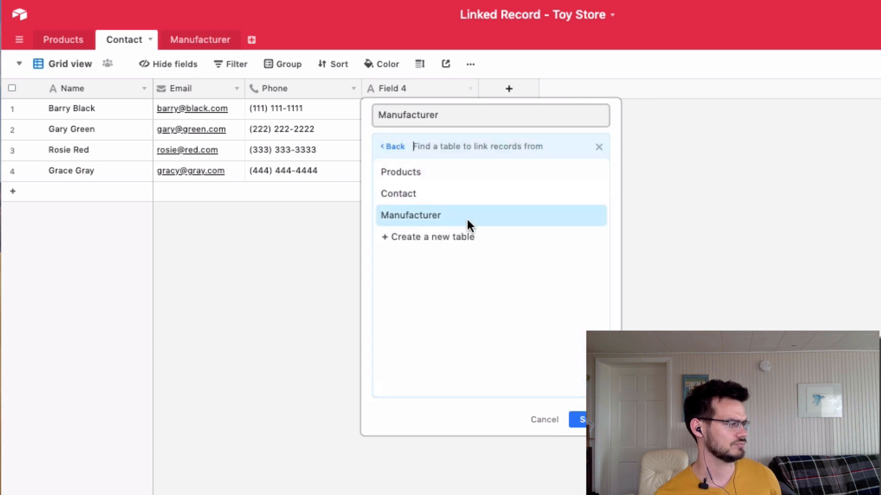
pyautogui.click(418, 218)
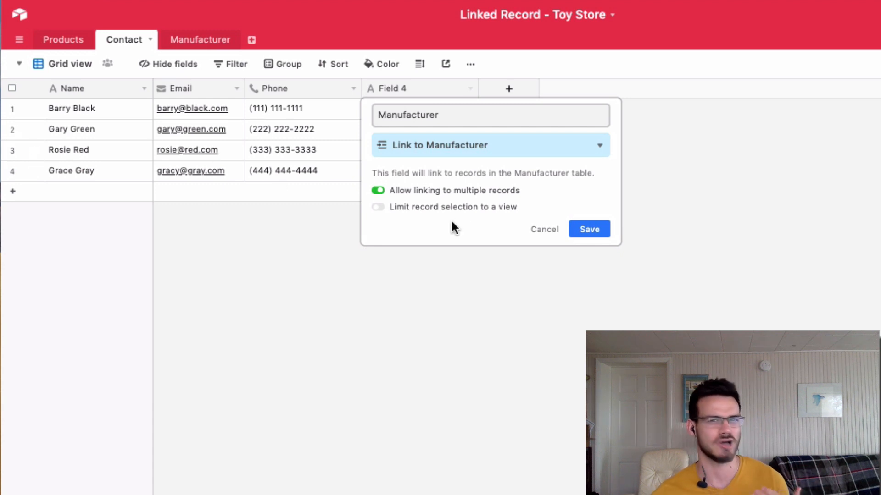
pyautogui.click(378, 191)
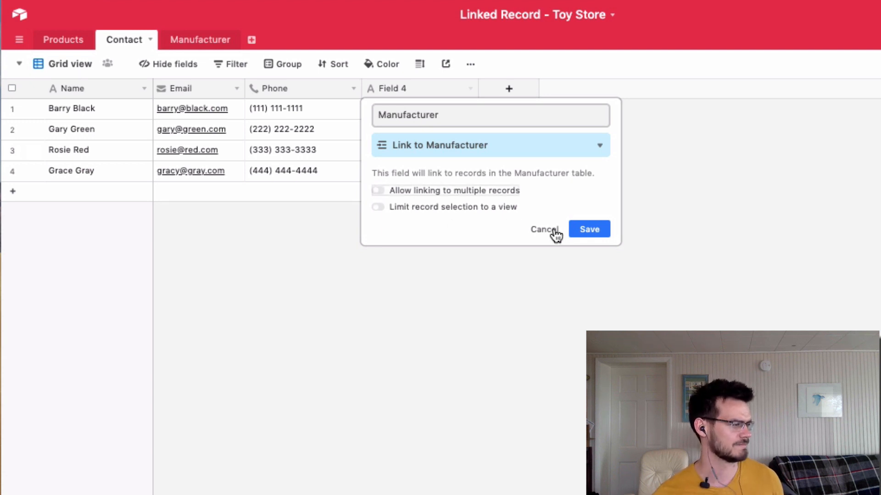
pyautogui.click(589, 230)
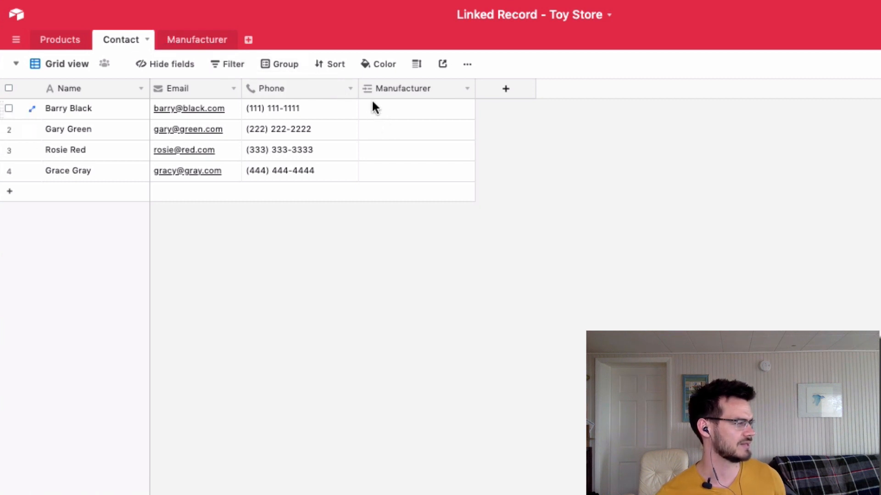
# Check the Manufacturer table's Contact field, and link the first record in the Contact table to Company 1.
pyautogui.click(173, 39)
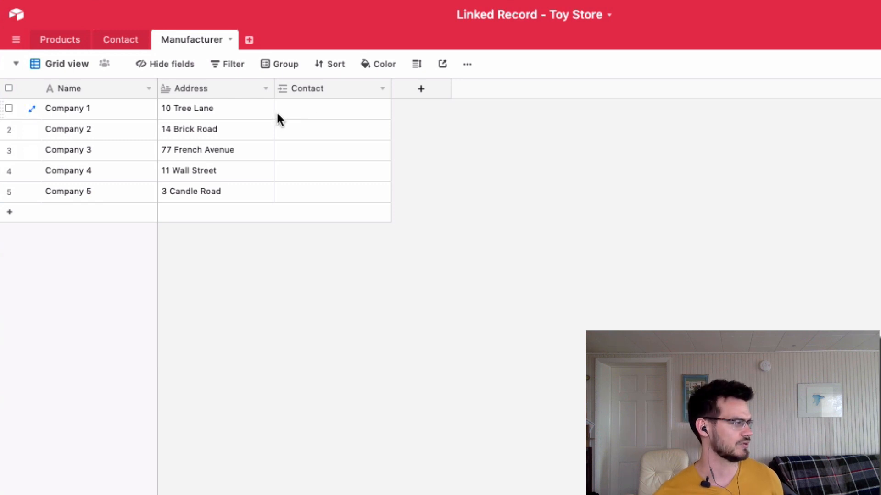
pyautogui.click(124, 42)
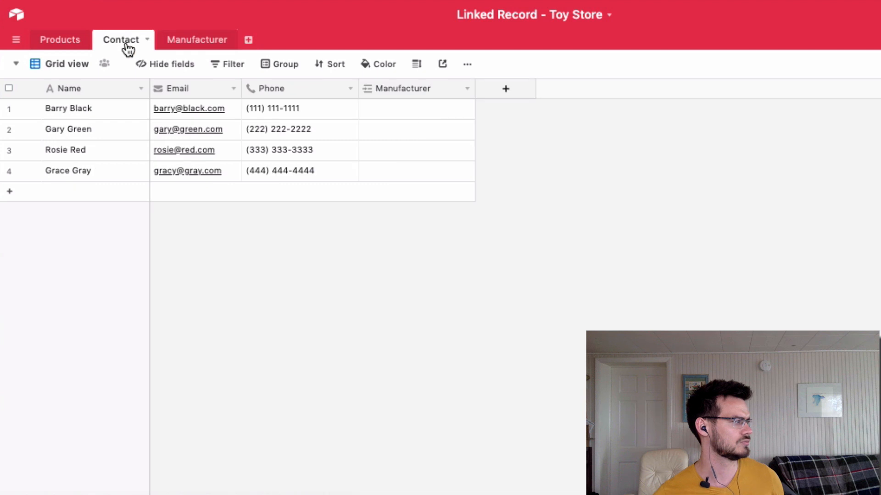
pyautogui.click(375, 117)
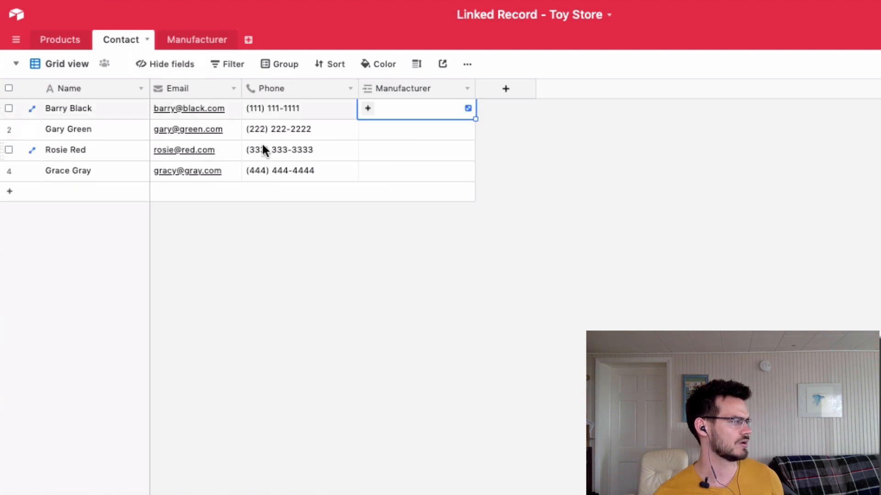
pyautogui.click(368, 108)
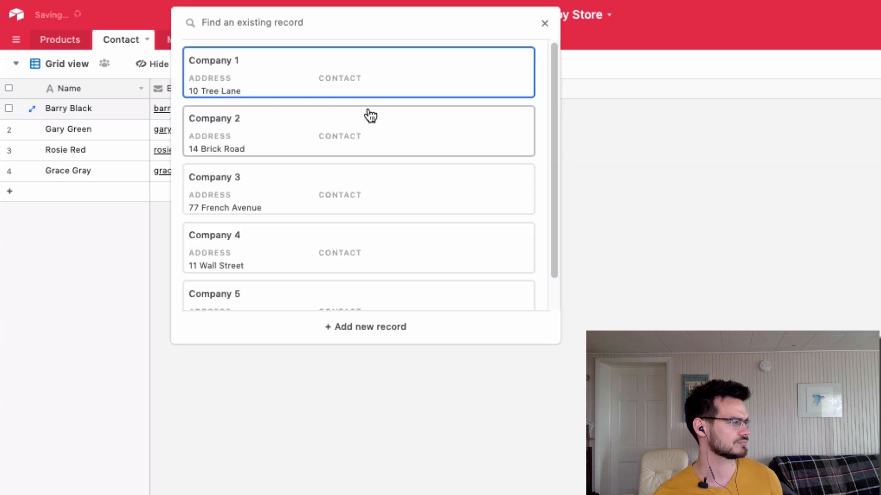
pyautogui.scroll(-1, 336, 103)
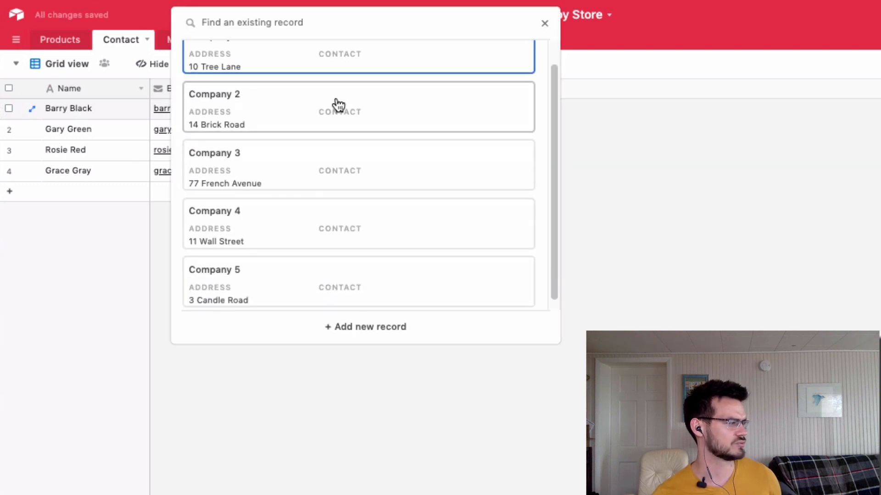
pyautogui.scroll(1, 291, 226)
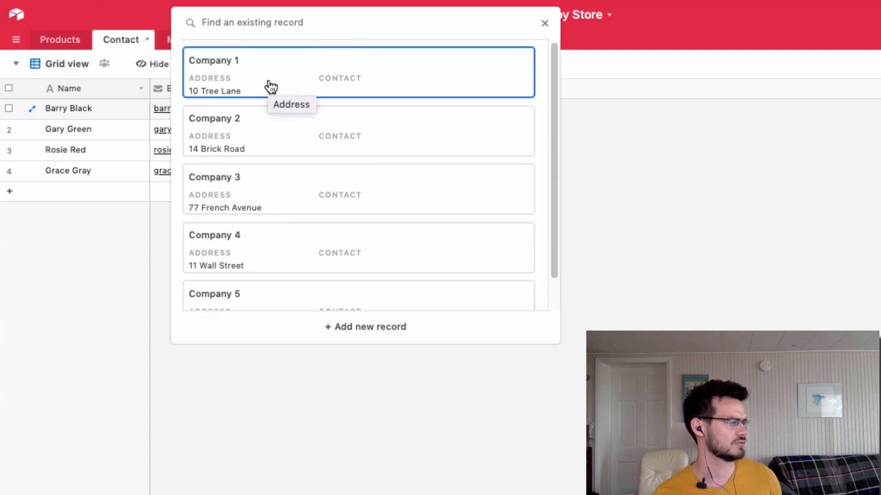
pyautogui.click(271, 87)
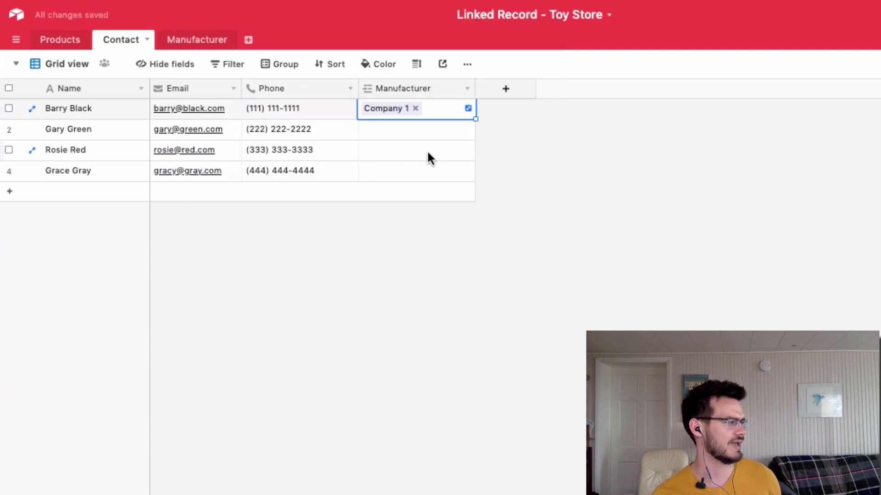
# Link the second record in the Contact table to Company 1 as its manufacturer.
pyautogui.click(367, 131)
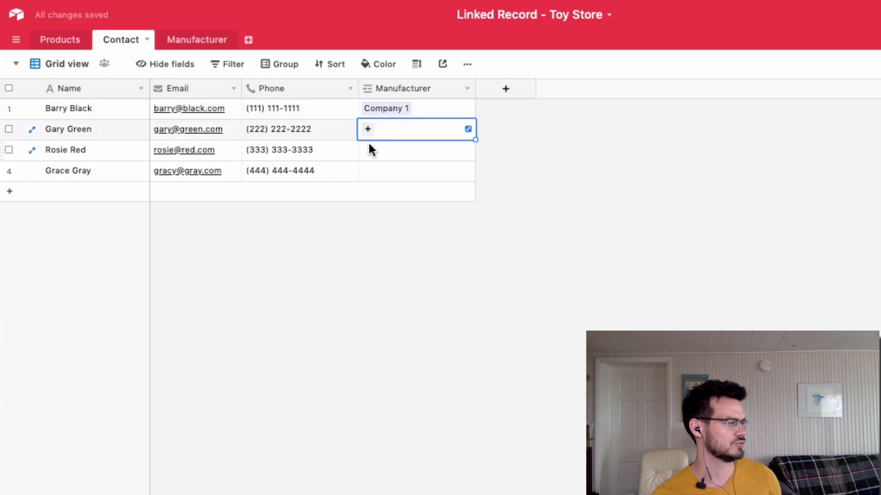
pyautogui.click(367, 129)
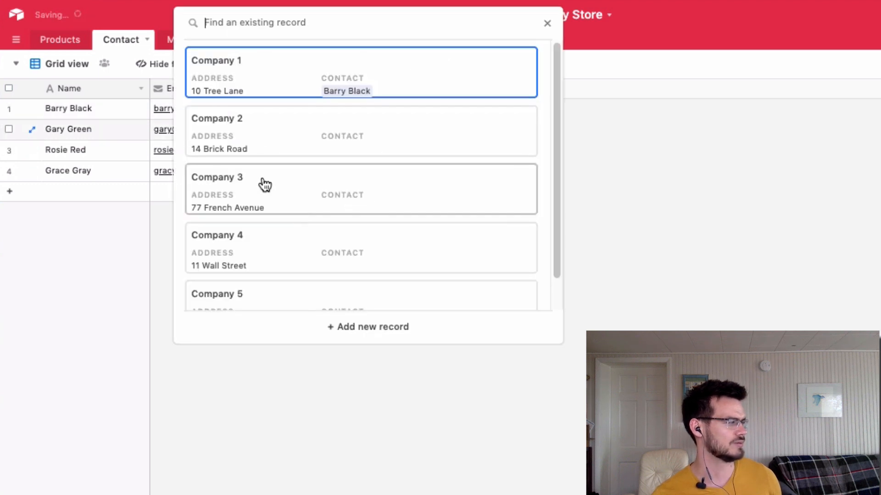
pyautogui.click(249, 93)
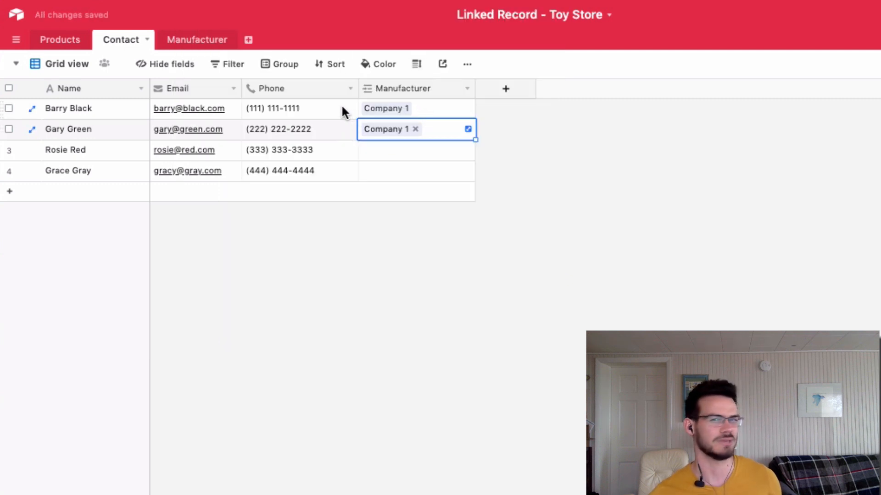
# Link the third contact's Manufacturer field to Company 2 and the fourth contact's to Company 3.
pyautogui.click(369, 156)
pyautogui.click(367, 151)
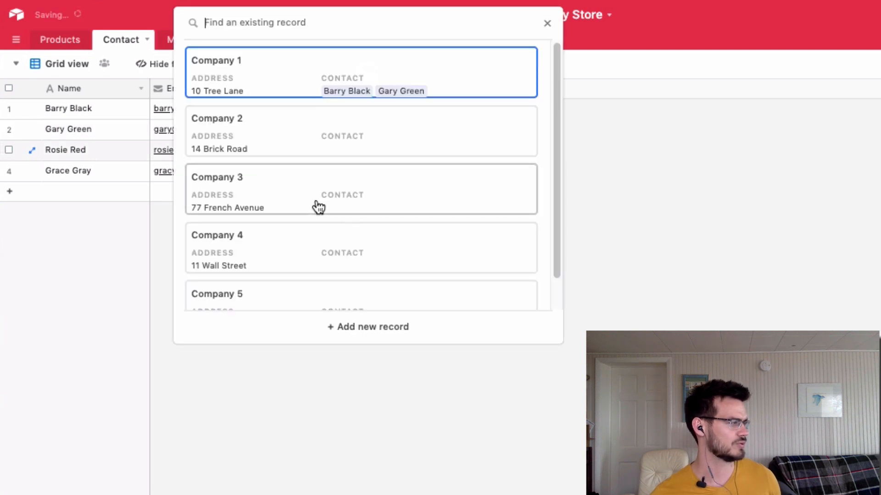
pyautogui.click(268, 135)
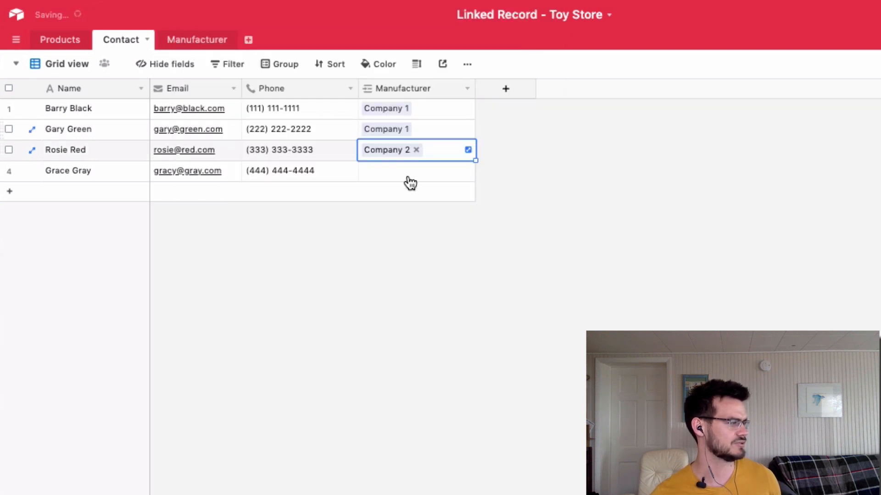
pyautogui.click(375, 173)
pyautogui.click(370, 171)
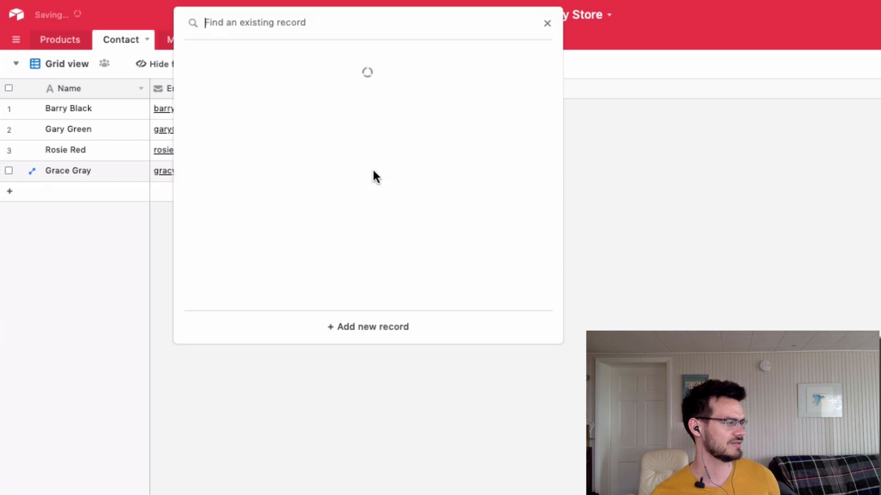
pyautogui.click(301, 193)
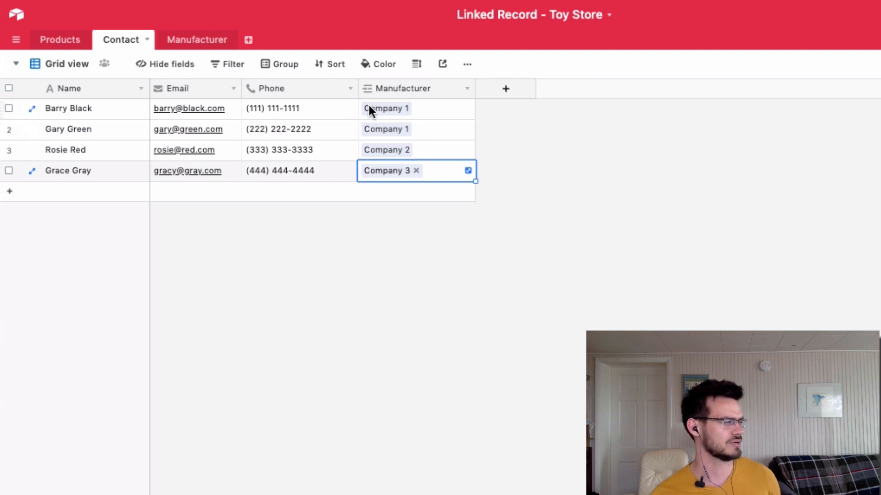
# Examine the expanded Company 1 record and its linked contacts from the first contact's Manufacturer field, and close it.
pyautogui.click(383, 106)
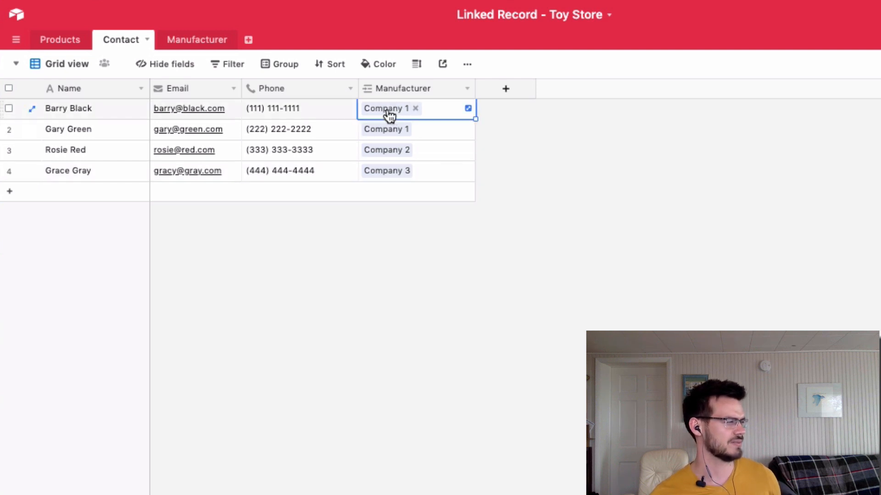
pyautogui.click(390, 110)
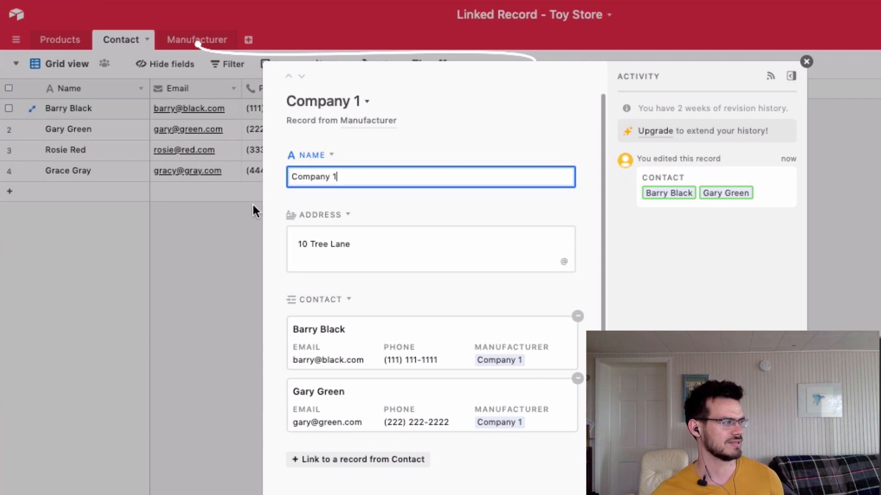
pyautogui.click(231, 213)
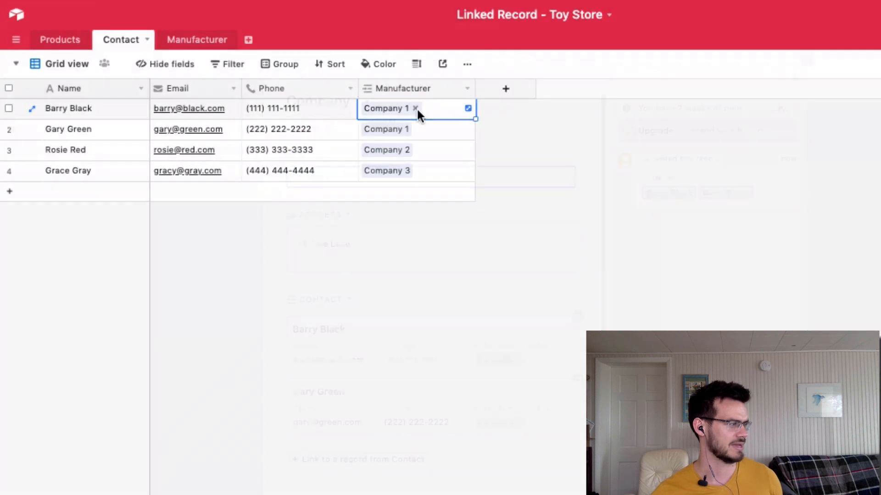
pyautogui.click(388, 114)
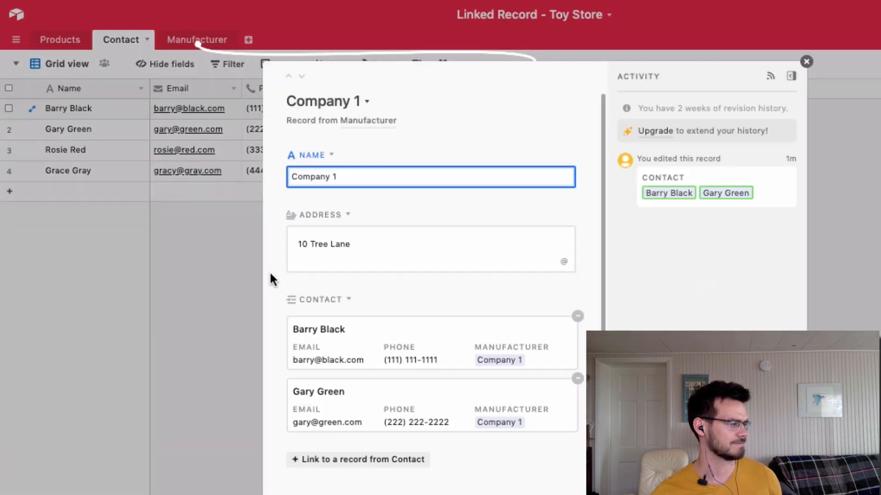
pyautogui.click(232, 273)
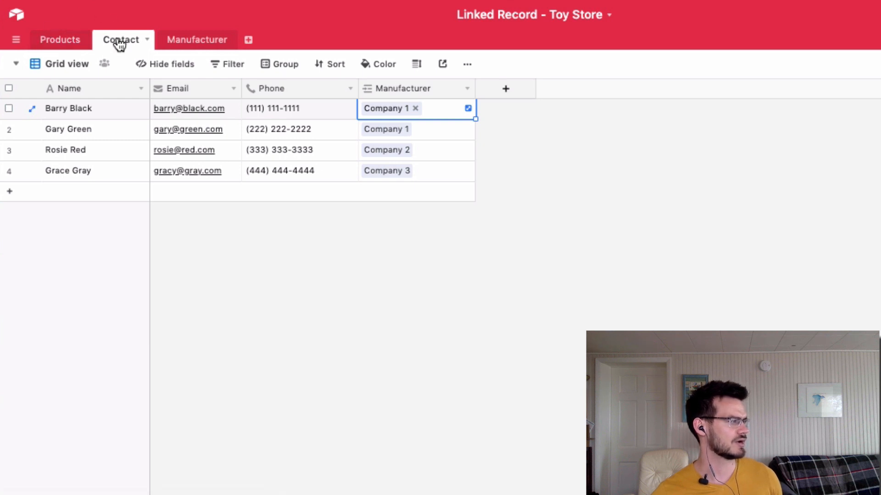
# Add a Contacts field to the Products table that links to the Contact table, with linking to multiple records turned off.
pyautogui.click(55, 42)
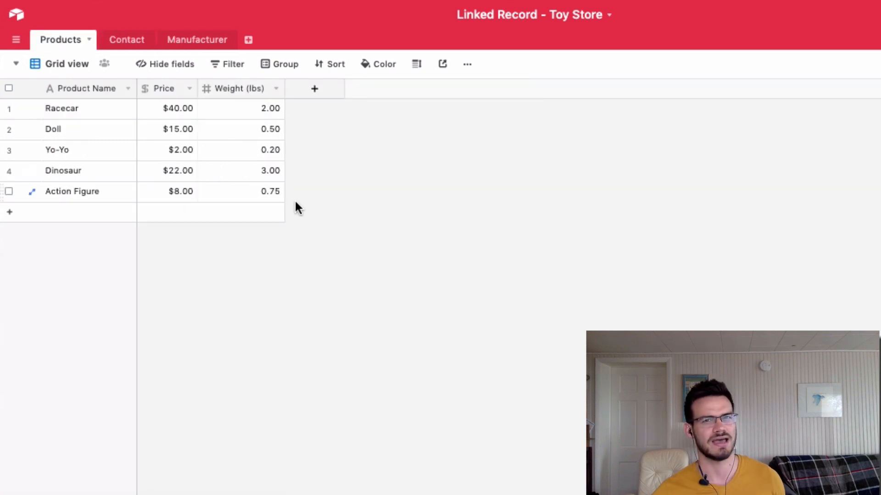
pyautogui.click(297, 95)
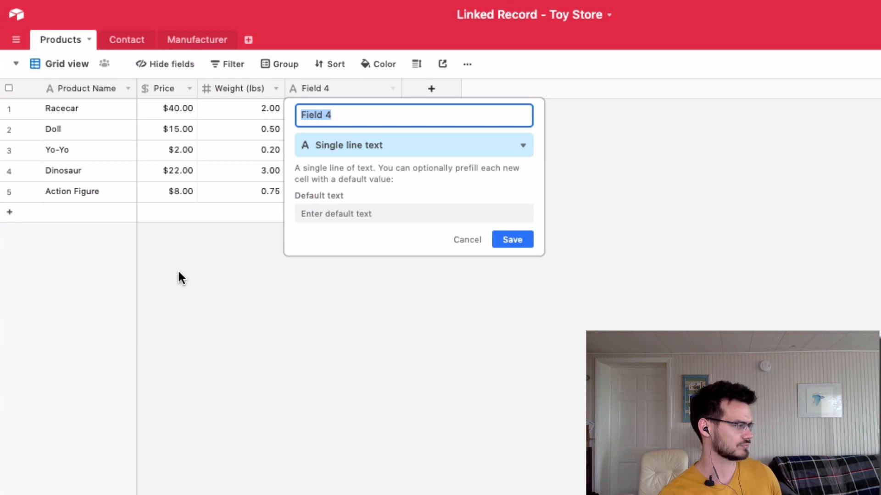
pyautogui.write('Contacts')
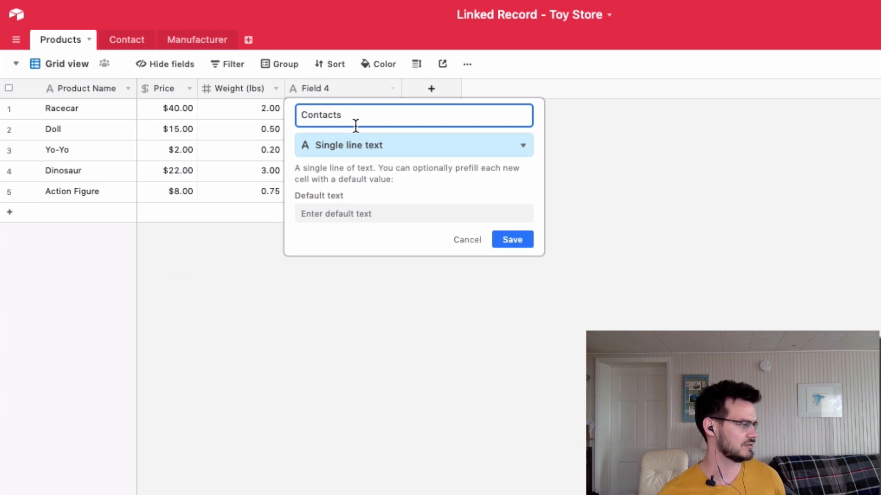
pyautogui.click(346, 145)
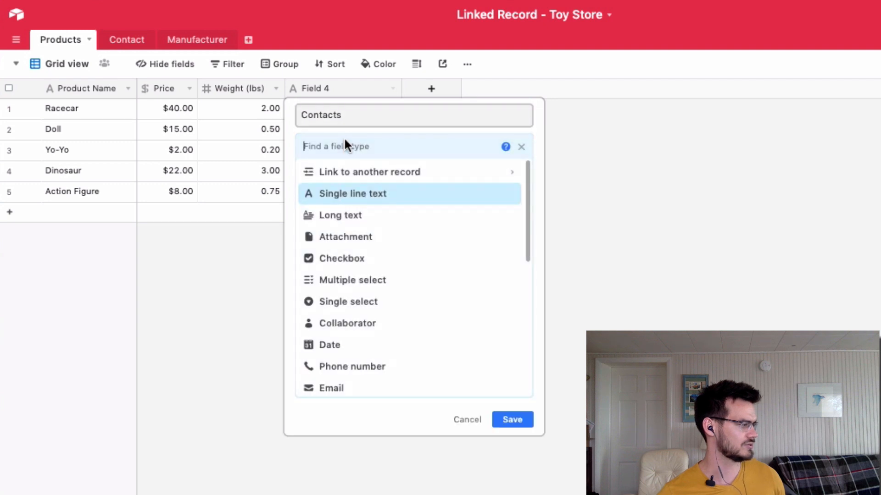
pyautogui.click(354, 177)
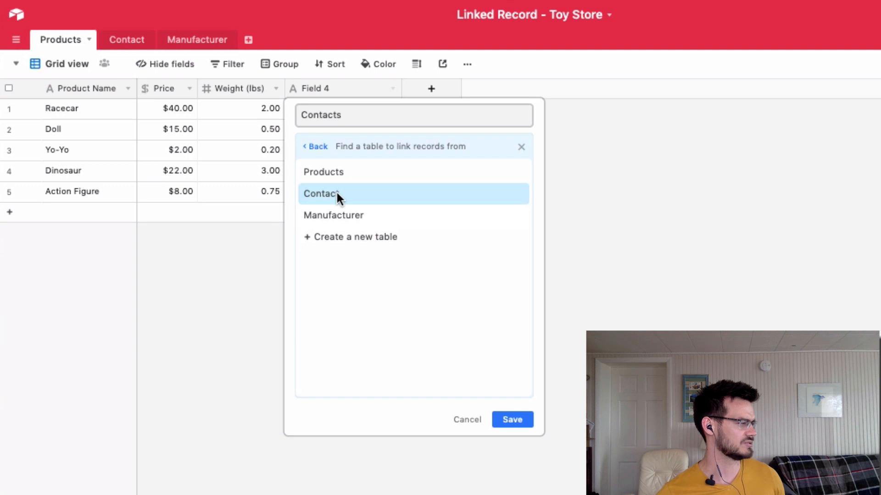
pyautogui.click(337, 194)
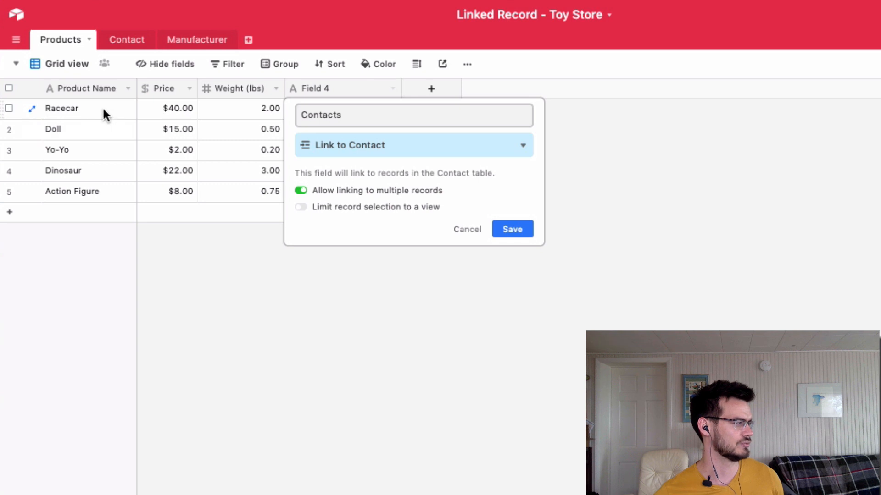
pyautogui.click(301, 193)
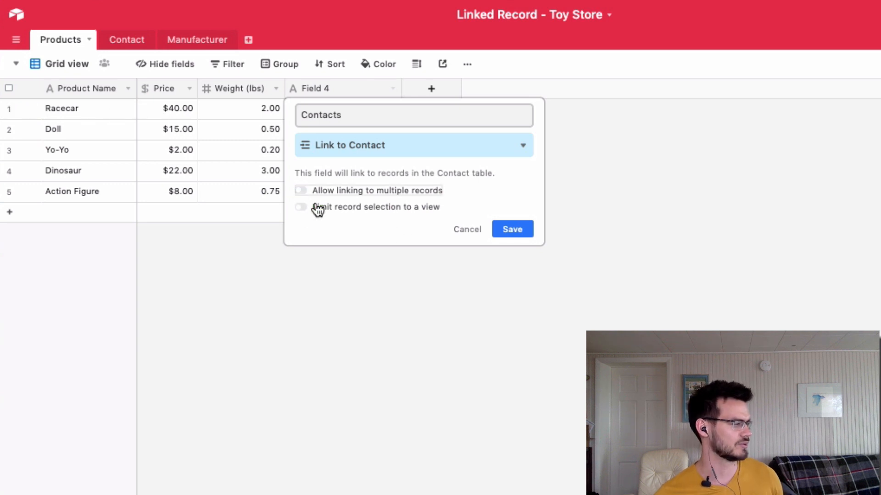
pyautogui.click(498, 235)
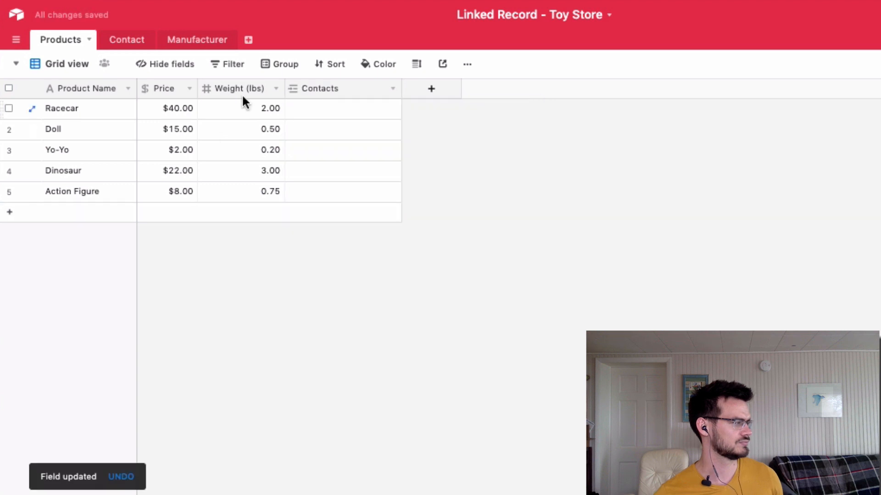
# Check the Contact table's Products field, and link the Racecar product to the first contact.
pyautogui.click(119, 46)
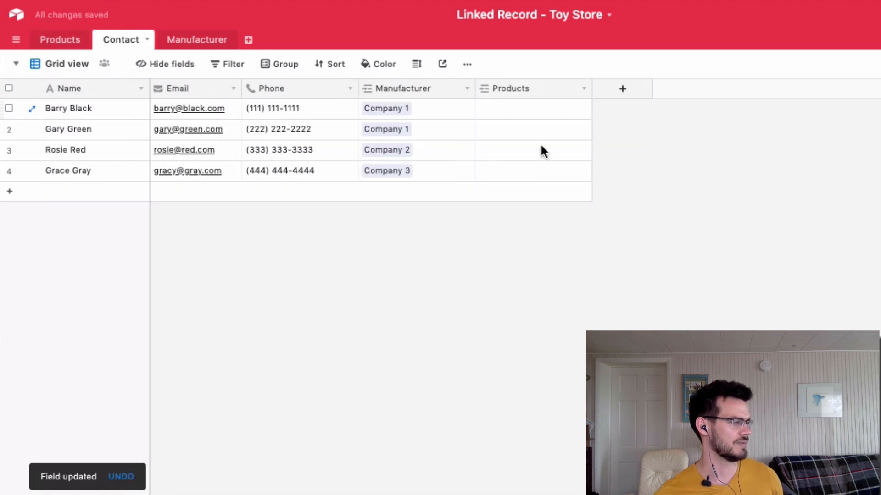
pyautogui.click(54, 41)
pyautogui.click(312, 112)
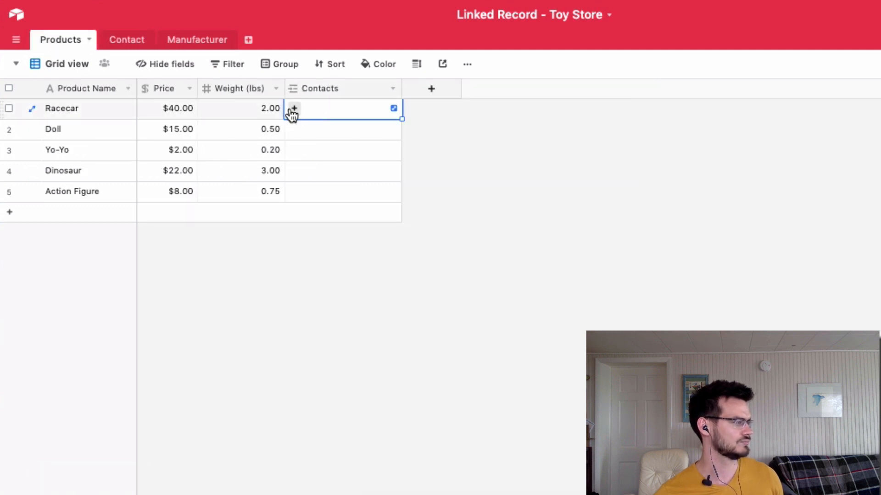
pyautogui.click(292, 108)
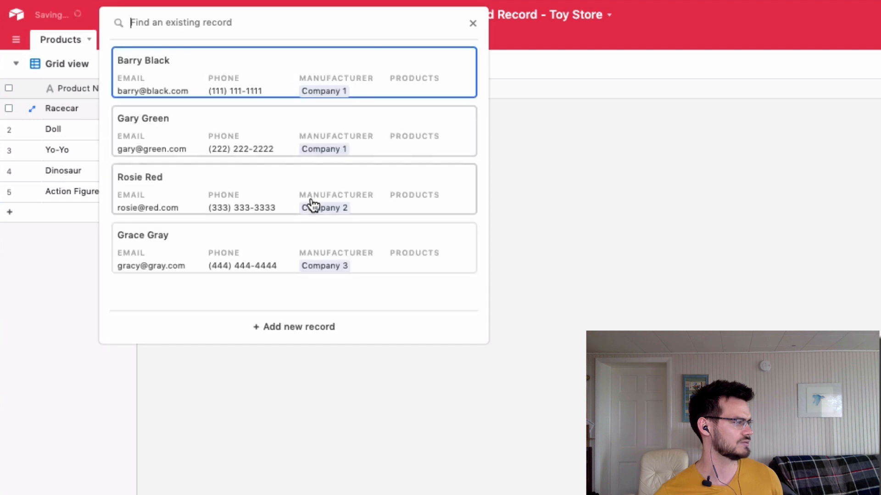
pyautogui.click(153, 72)
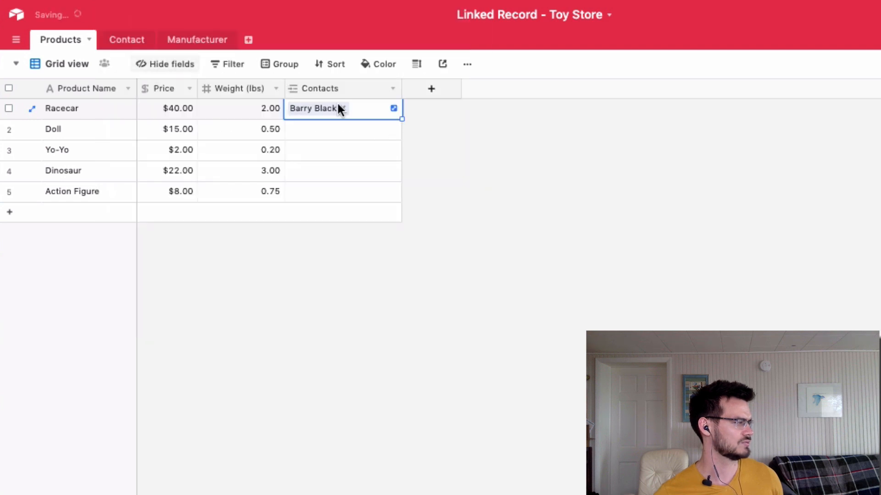
# Link the Doll product to the second contact and the Yo-Yo product to the third contact.
pyautogui.click(295, 134)
pyautogui.click(294, 131)
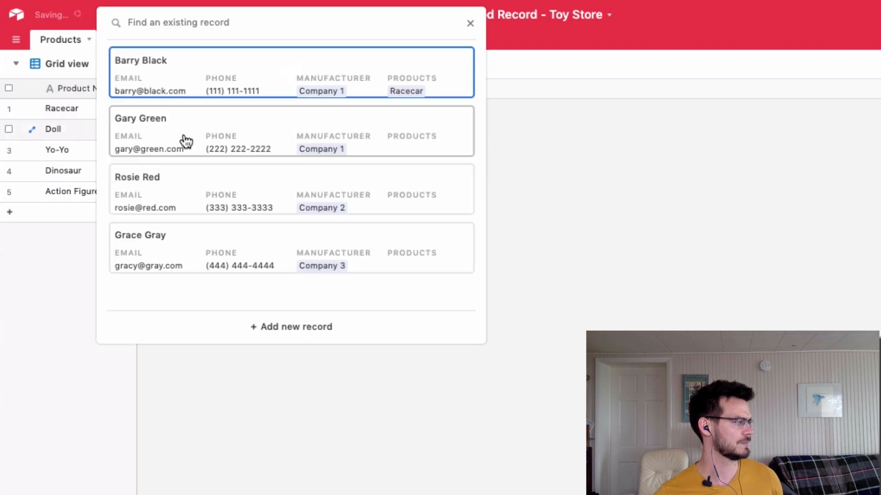
pyautogui.click(183, 139)
pyautogui.click(311, 152)
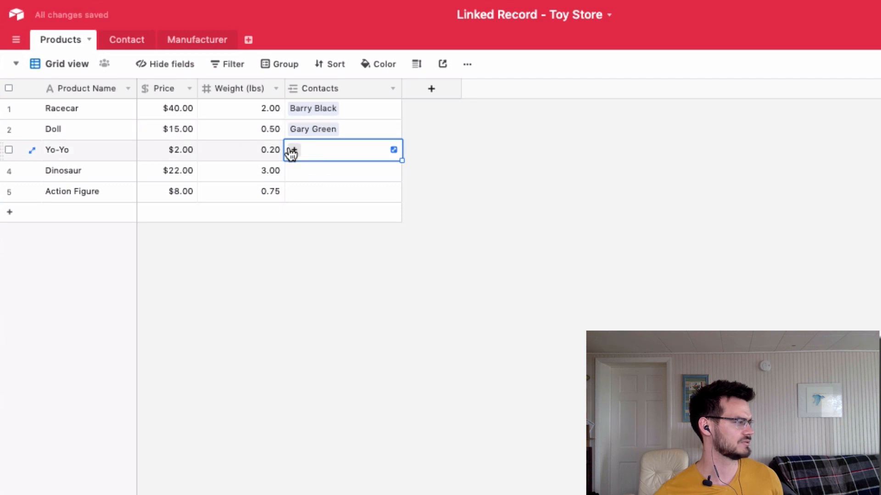
pyautogui.click(291, 150)
pyautogui.click(177, 194)
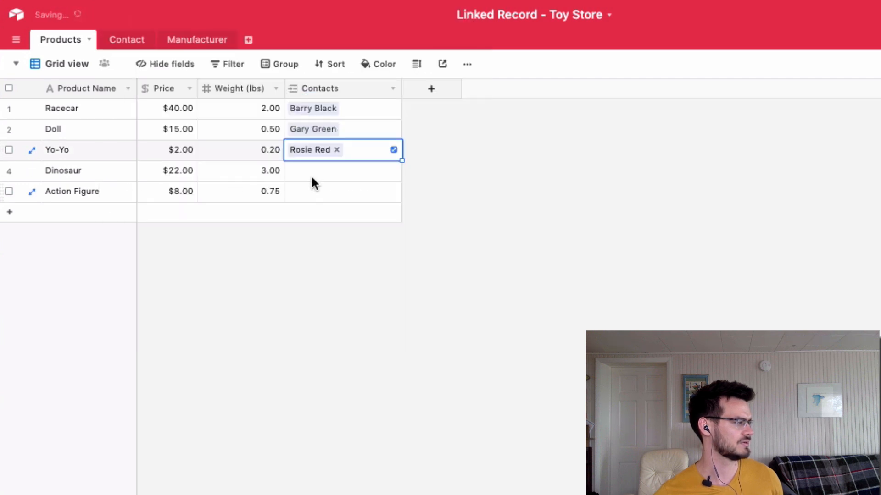
# Link both the Dinosaur and Action Figure products to the fourth contact.
pyautogui.click(298, 171)
pyautogui.click(293, 171)
pyautogui.click(193, 238)
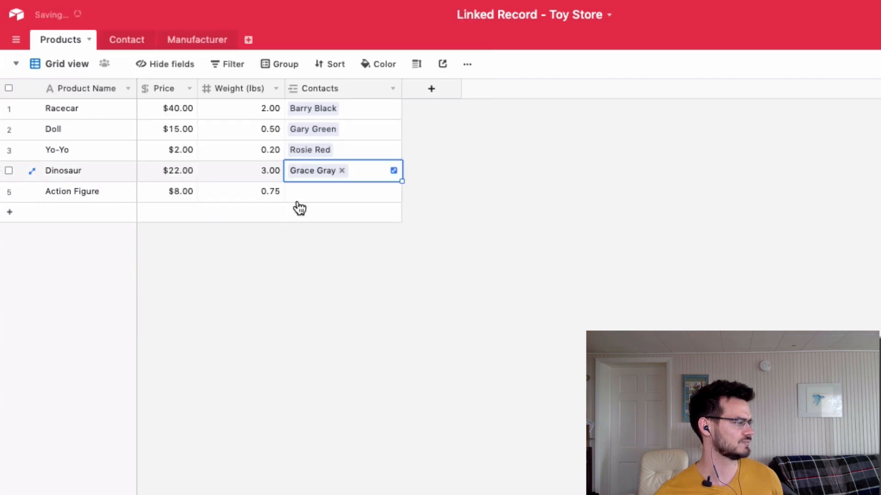
pyautogui.click(305, 193)
pyautogui.click(293, 191)
pyautogui.click(177, 257)
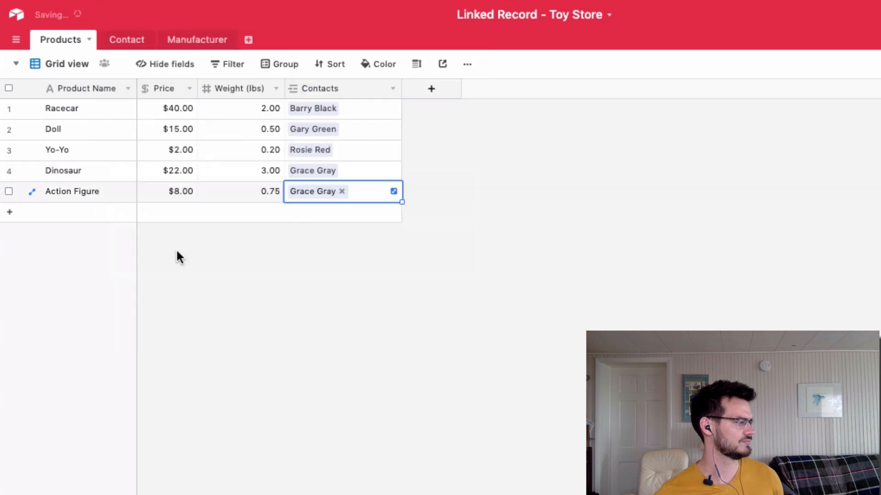
# Check the linked products in the Contact table, and return to the Products table.
pyautogui.click(271, 255)
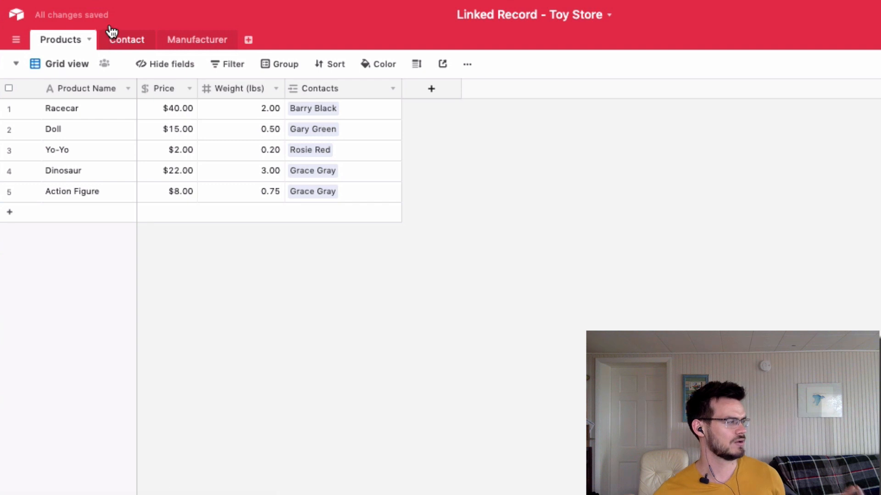
pyautogui.click(112, 33)
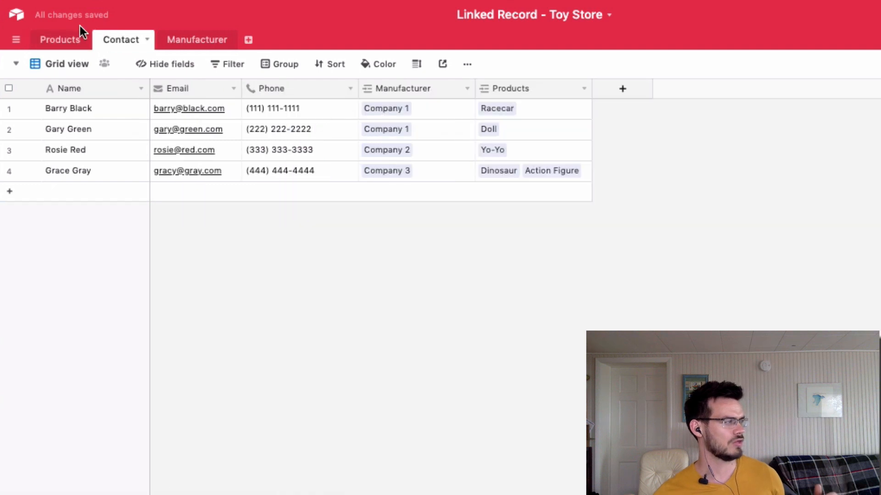
pyautogui.click(58, 41)
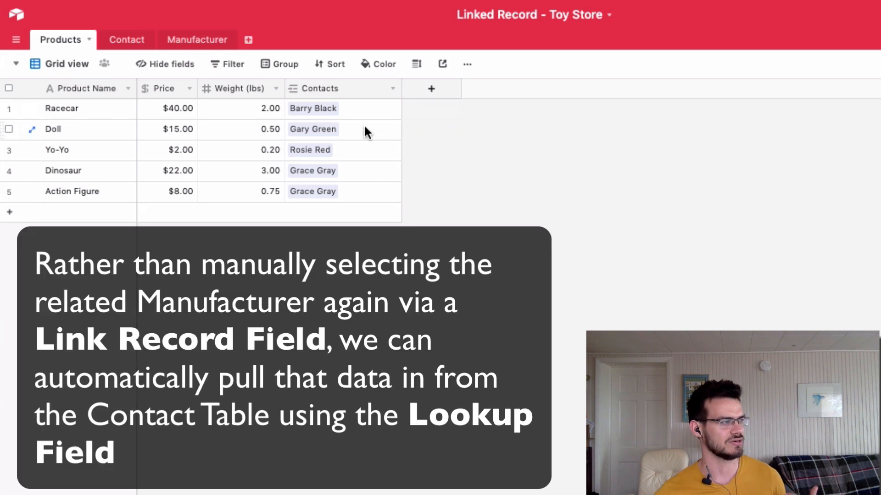
# Add a Lookup field to the Products table that pulls the Manufacturer field through the Contacts link.
pyautogui.click(376, 110)
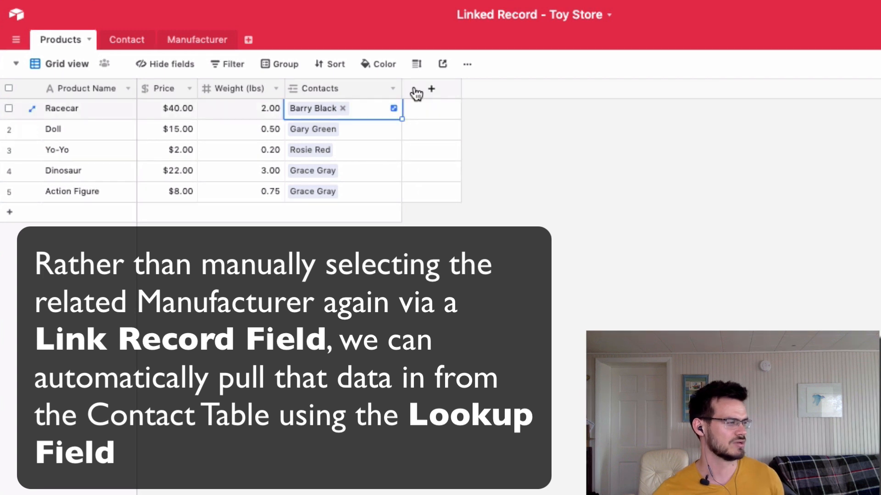
pyautogui.click(416, 92)
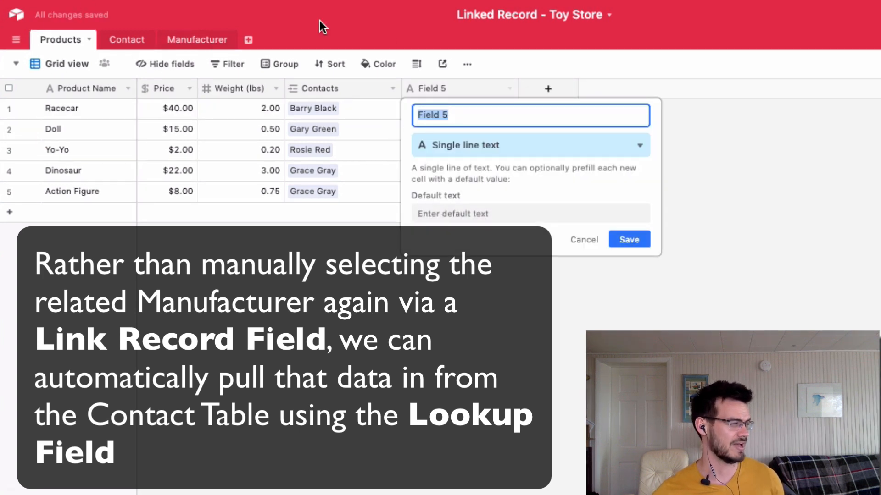
pyautogui.click(512, 152)
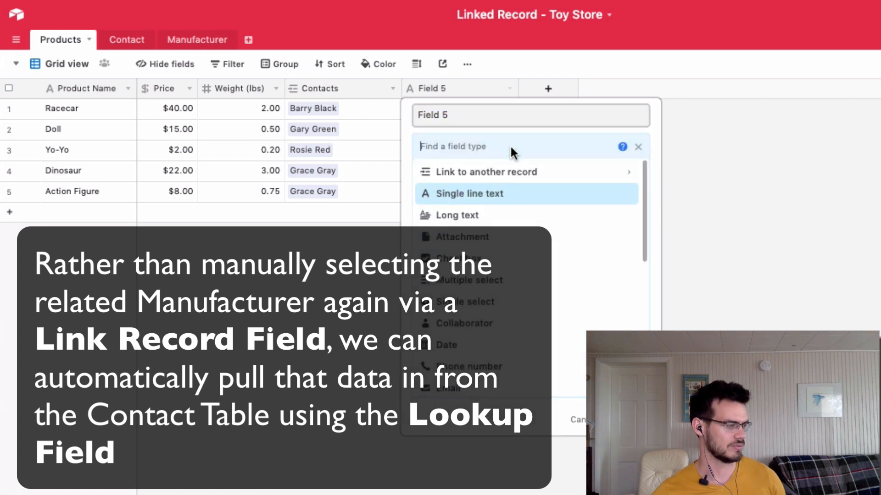
pyautogui.write('loo')
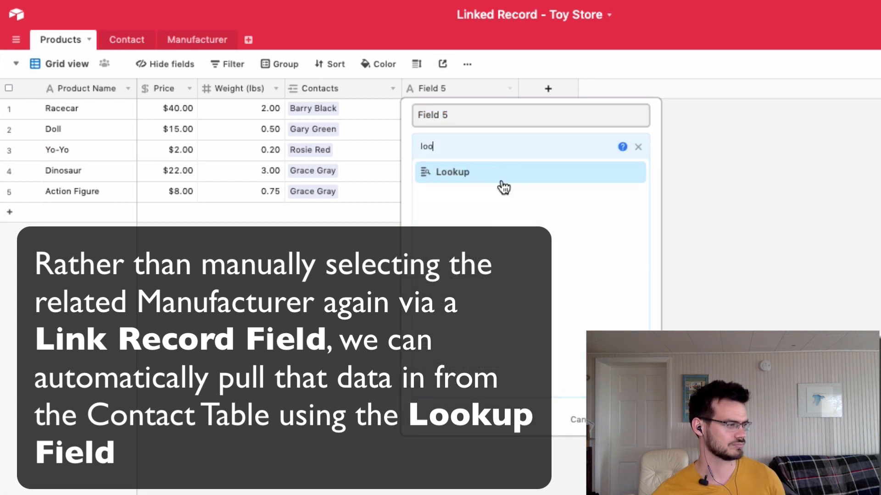
pyautogui.click(479, 173)
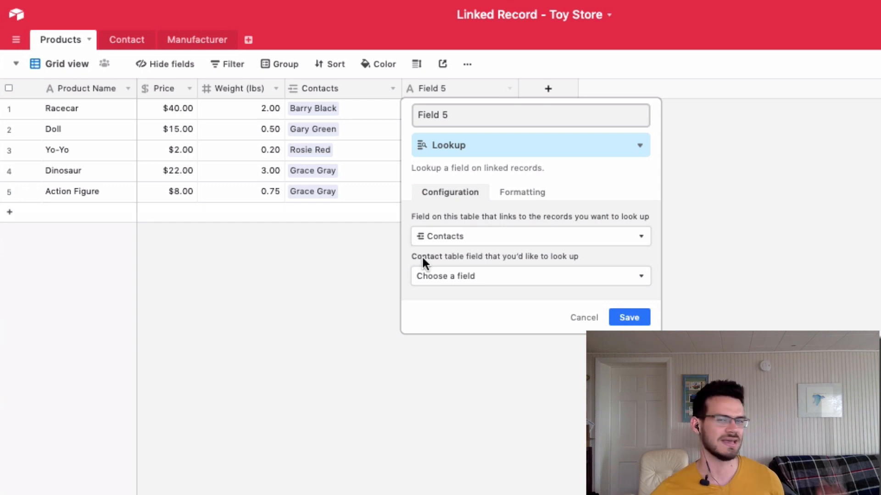
pyautogui.click(431, 276)
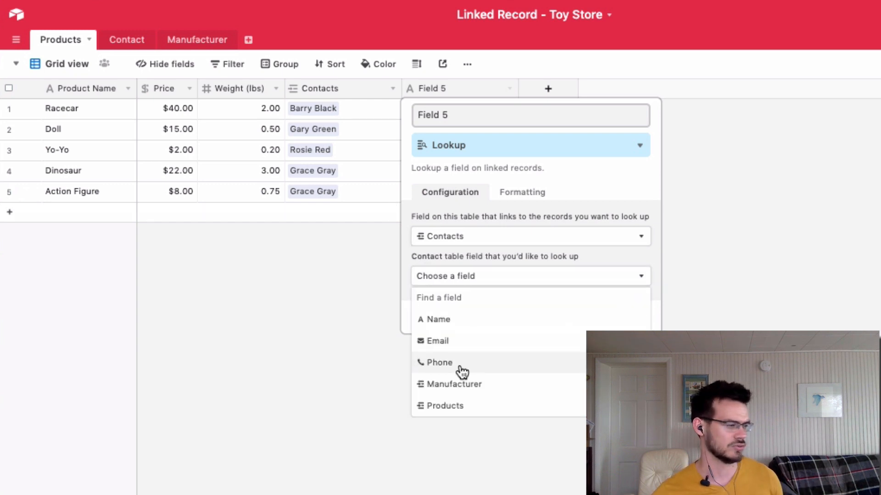
pyautogui.click(460, 384)
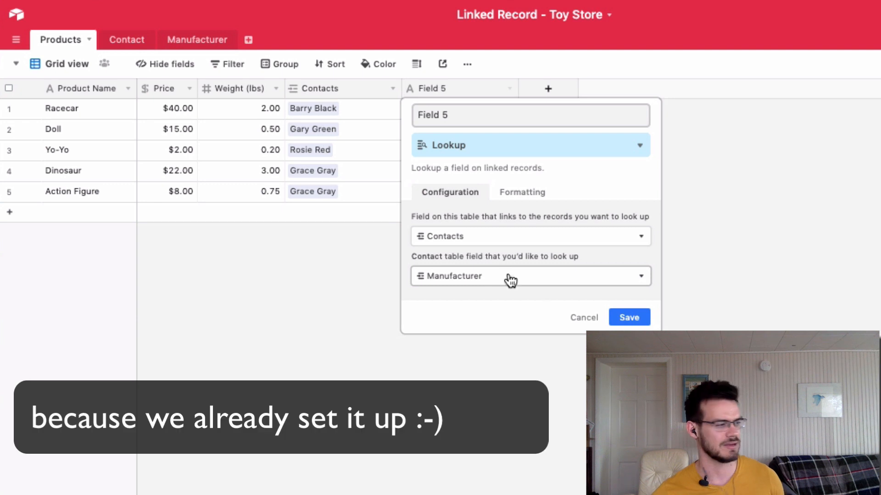
pyautogui.click(618, 323)
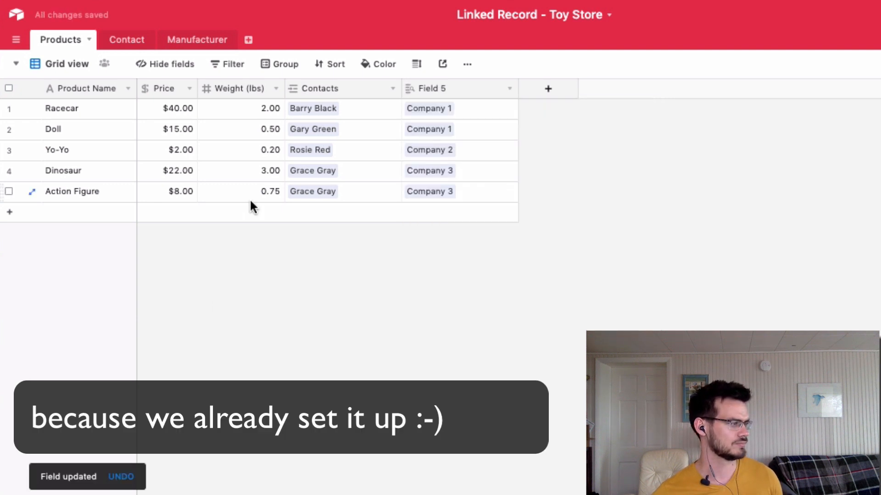
# Rename the new lookup field in the Products table as Manufacturer.
pyautogui.click(508, 89)
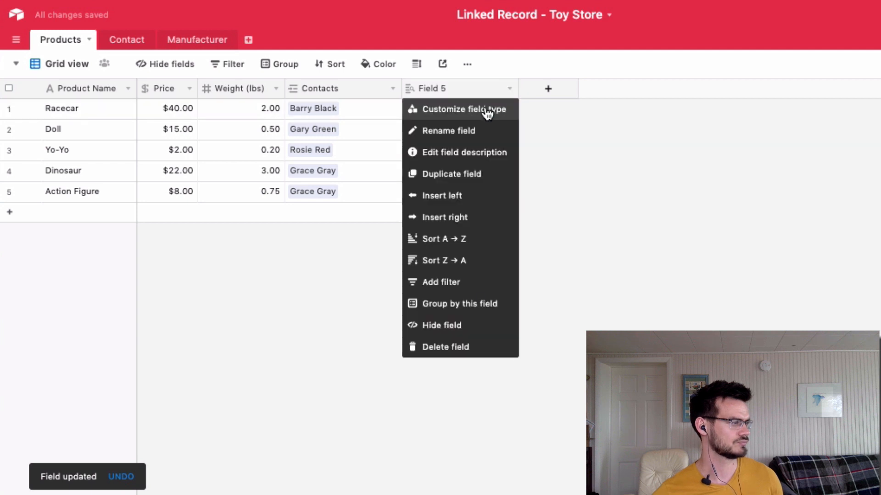
pyautogui.click(486, 110)
pyautogui.press('super+a')
pyautogui.write('M')
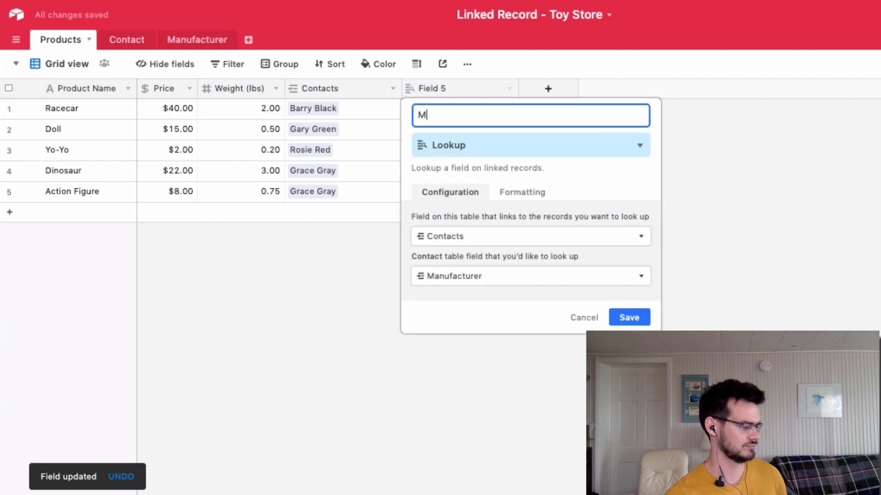
pyautogui.write('anufacturer')
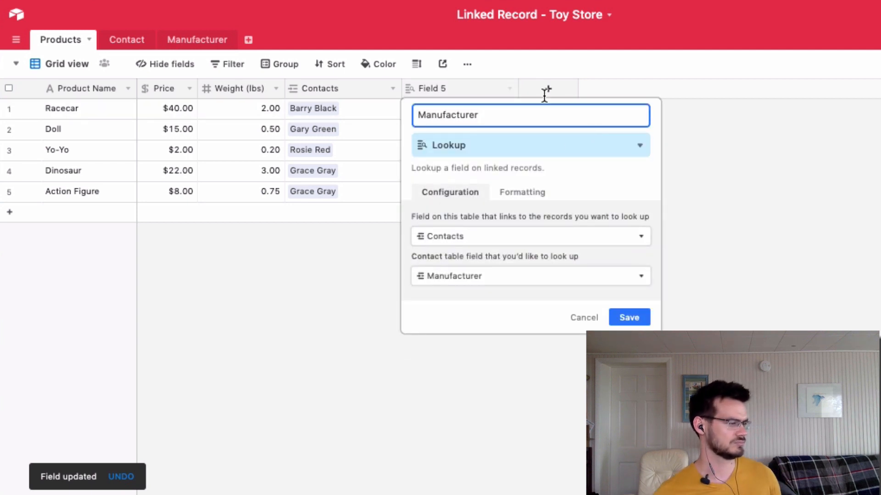
pyautogui.click(637, 317)
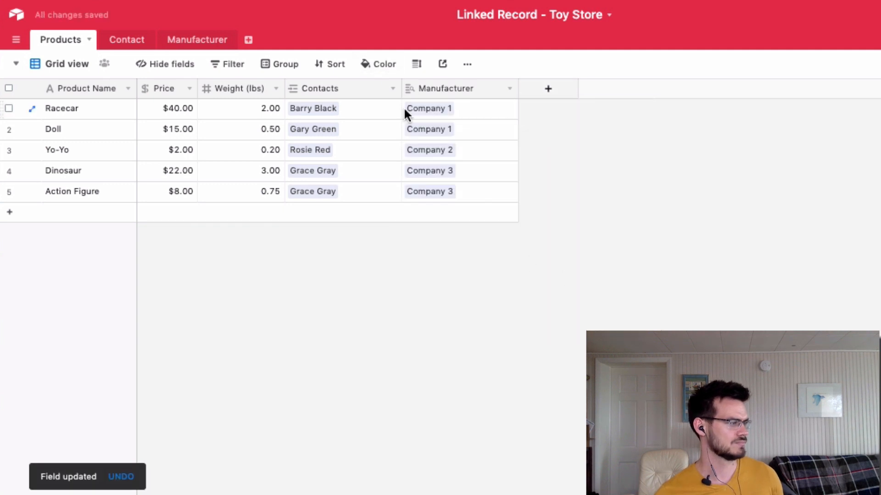
# Add a product record named Legos with a price of $10 and a weight of 1 lb to the Products table.
pyautogui.click(10, 213)
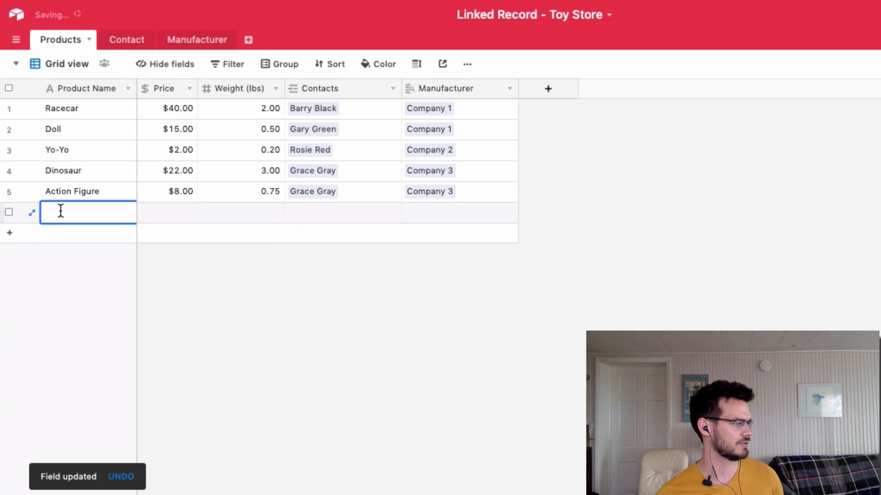
pyautogui.write('Legos')
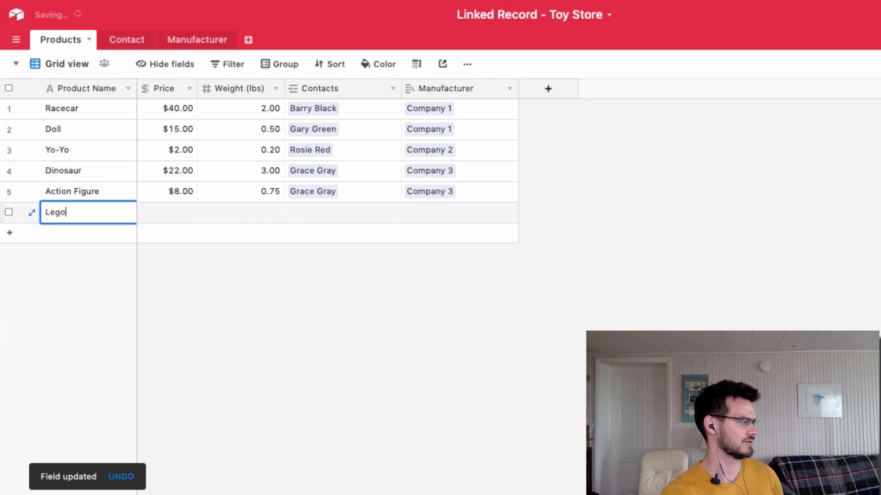
pyautogui.press('Tab')
pyautogui.write('10')
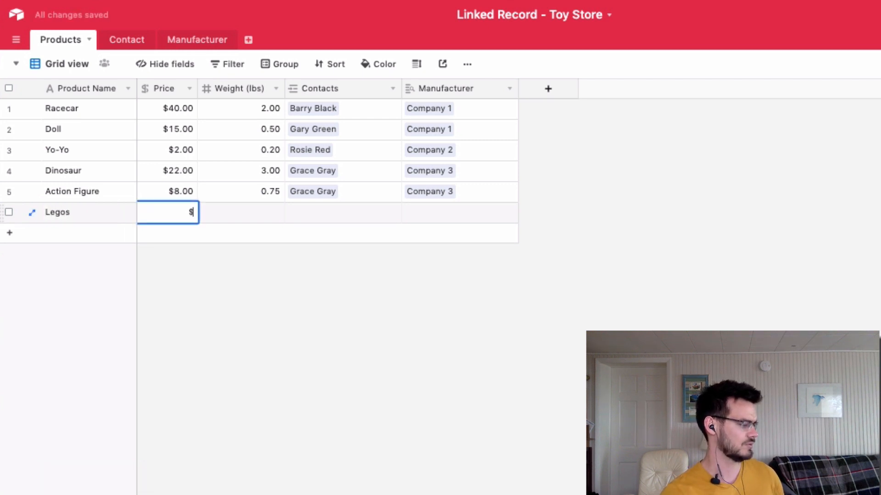
pyautogui.press('Tab')
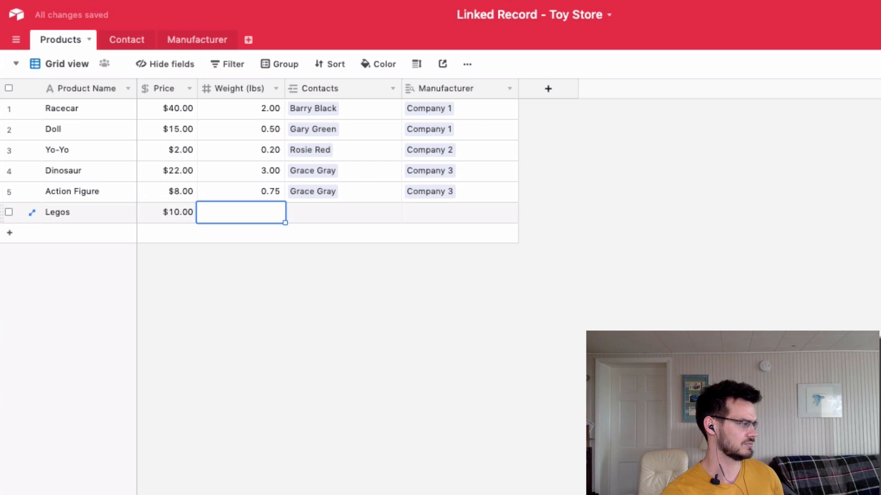
pyautogui.write('1')
pyautogui.click(276, 309)
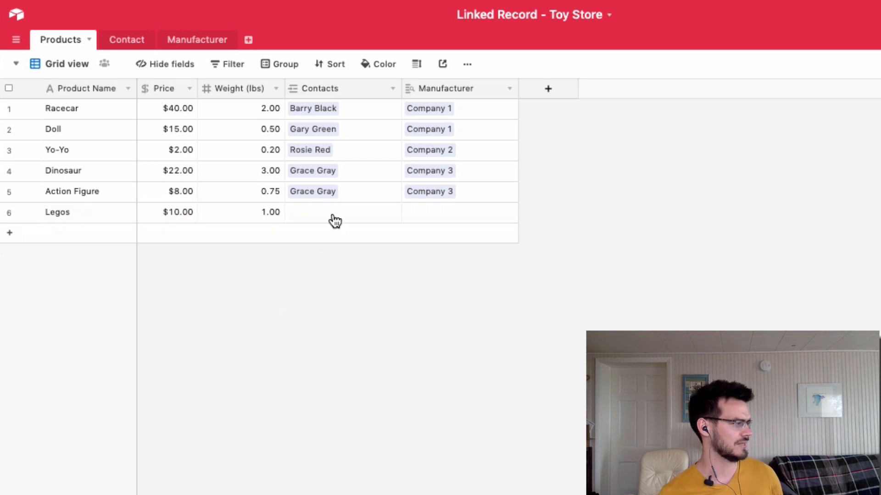
# Link the Legos product to the first contact, and check its linked products in the Contact table.
pyautogui.click(294, 212)
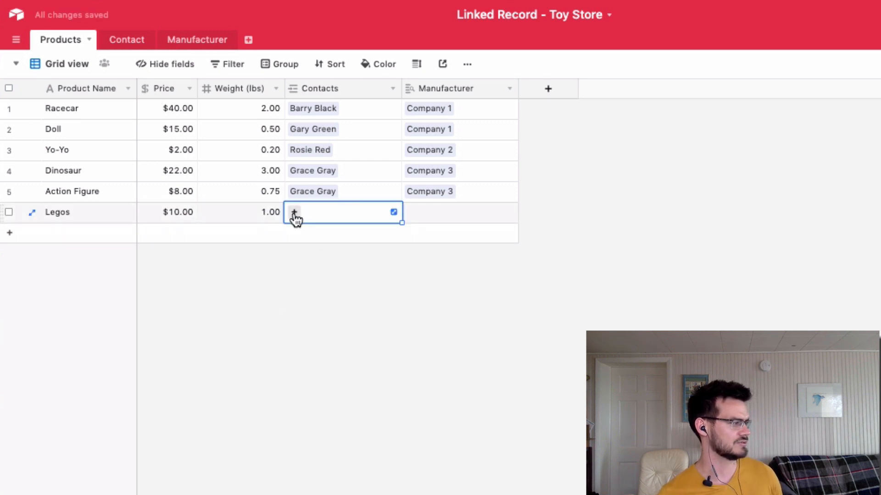
pyautogui.click(292, 213)
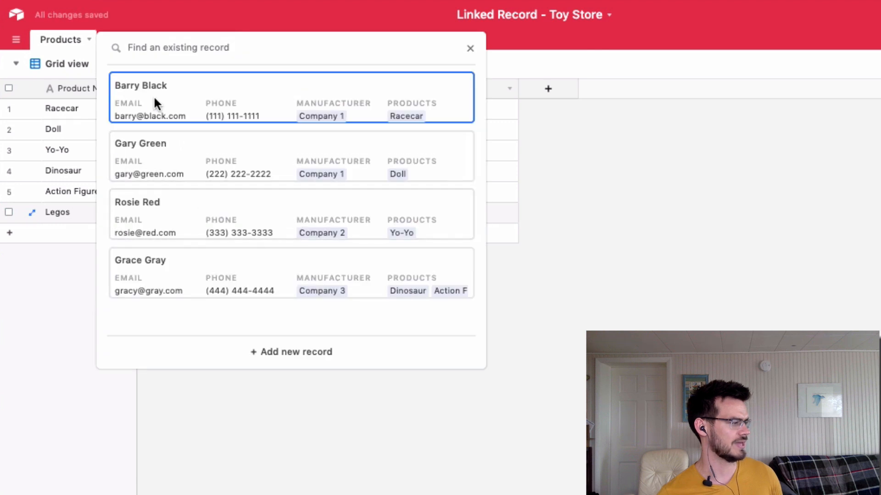
pyautogui.click(153, 99)
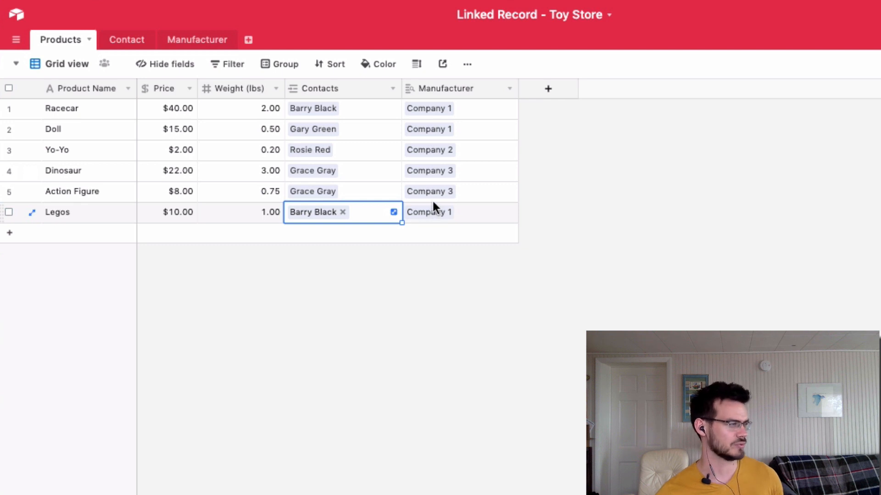
pyautogui.click(114, 41)
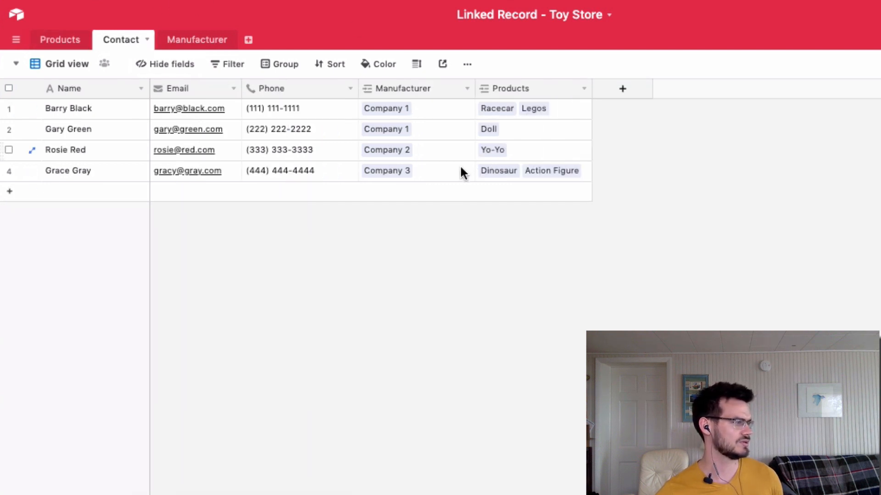